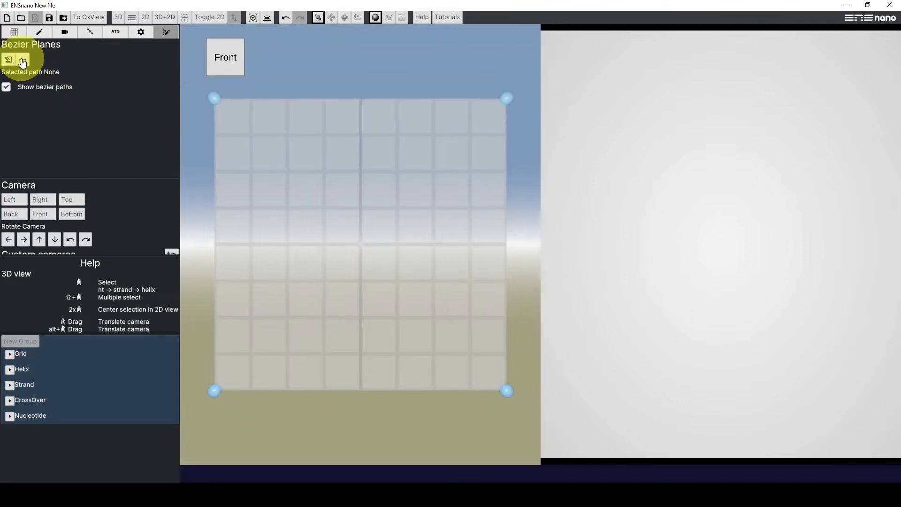
- Draw a four-vertex Bezier path crossing itself like an open figure eight on the plane, and add honeycomb grids at its vertices
left_click(249, 209)
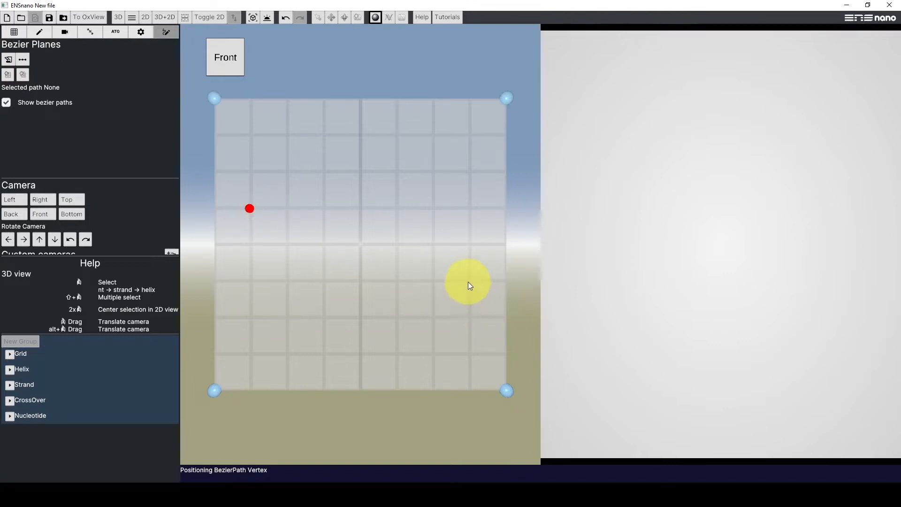
left_click(467, 282)
left_click(470, 209)
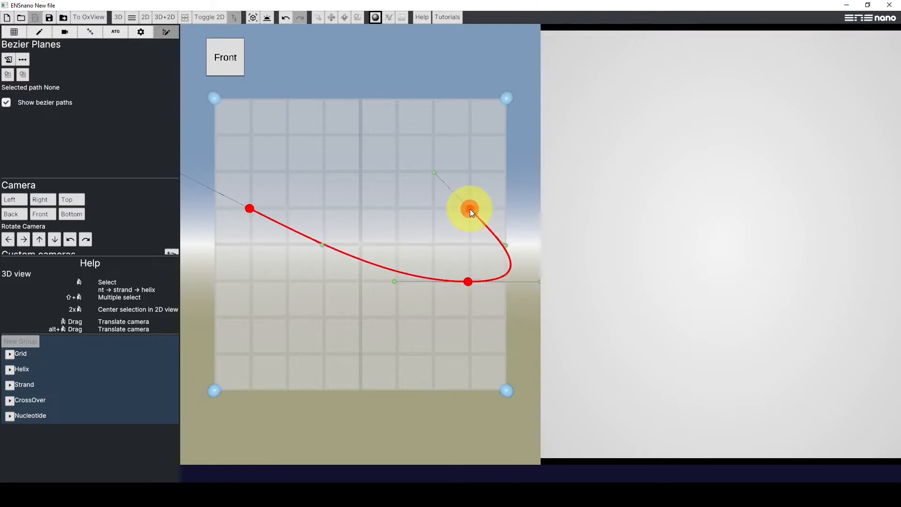
left_click(251, 281)
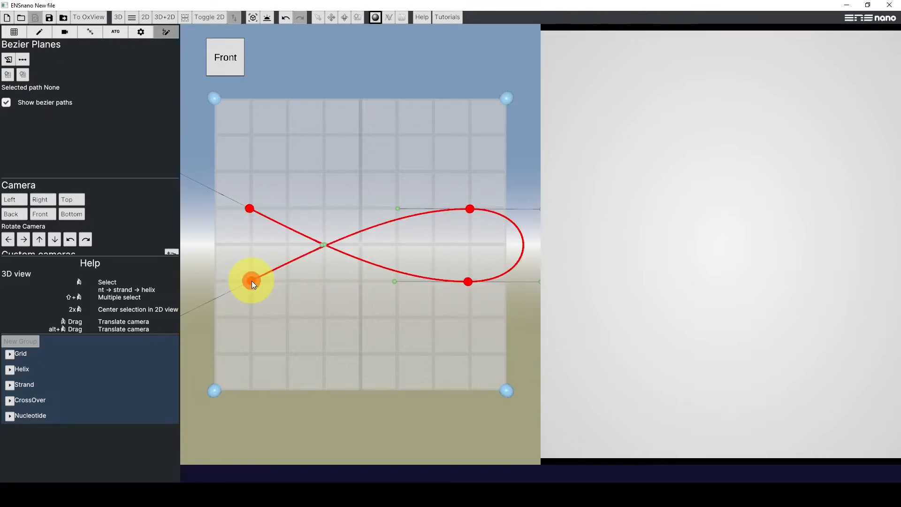
left_click(23, 76)
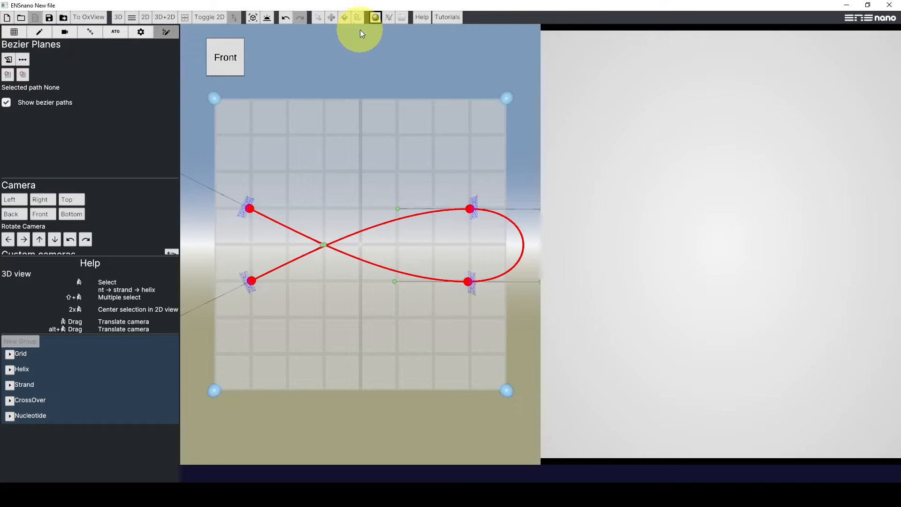
- Select the Bezier path by its upper-right vertex and make it cyclic
left_click(377, 18)
left_click(318, 17)
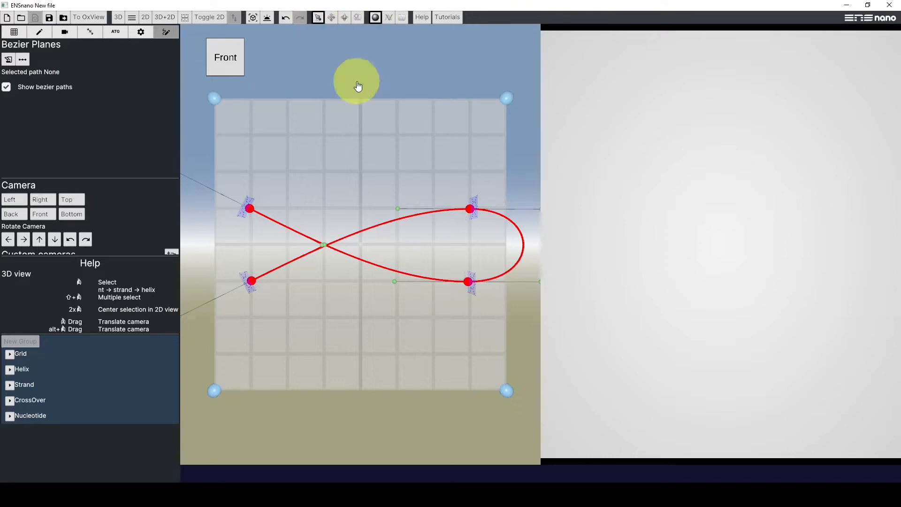
left_click(469, 210)
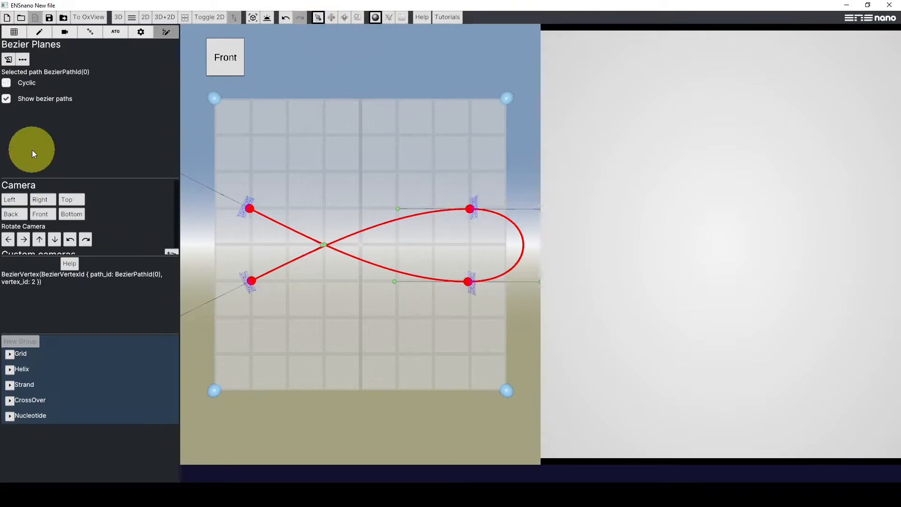
left_click(10, 87)
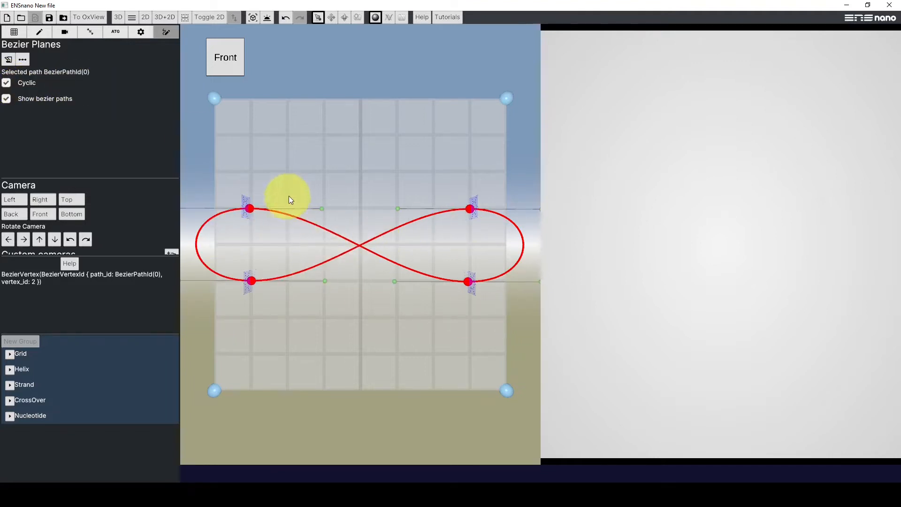
- Place a first double-stranded helix, starting at nt 0 with a length of 1200 nt, on the grid at the upper-left vertex
left_click(360, 19)
left_click(109, 277)
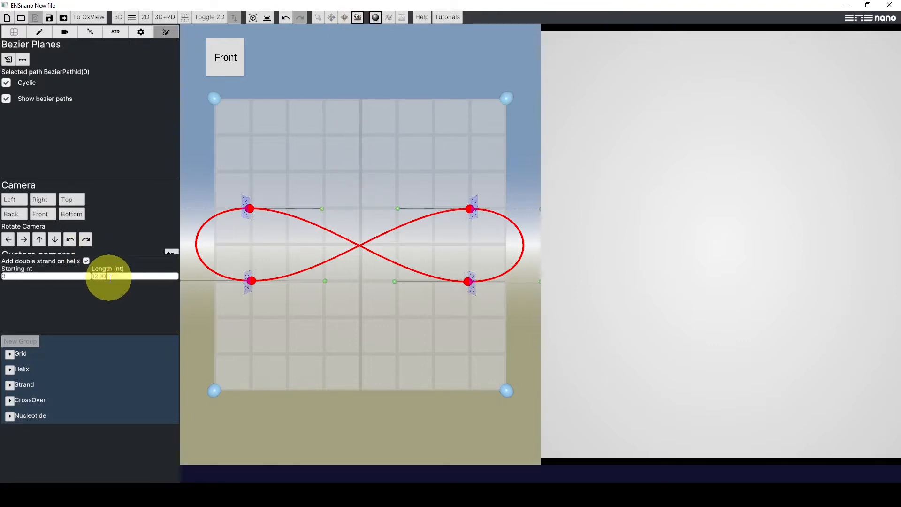
right_click_drag(247, 206, 217, 215)
scroll(263, 217, "up", 5)
scroll(277, 218, "up", 2)
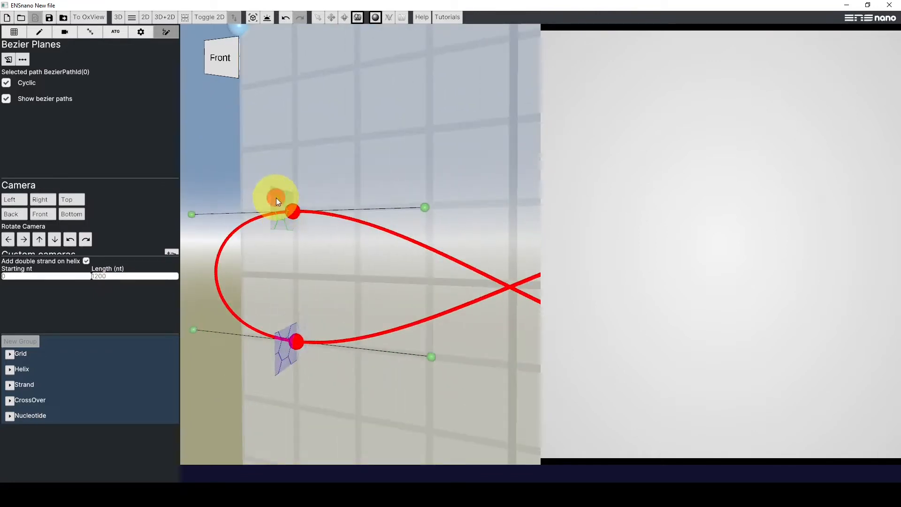
left_click(276, 198)
scroll(297, 221, "up", 1)
- Add five more double-stranded helices in neighbouring cells of the same honeycomb grid to complete a six-helix bundle
right_click_drag(297, 221, 287, 201)
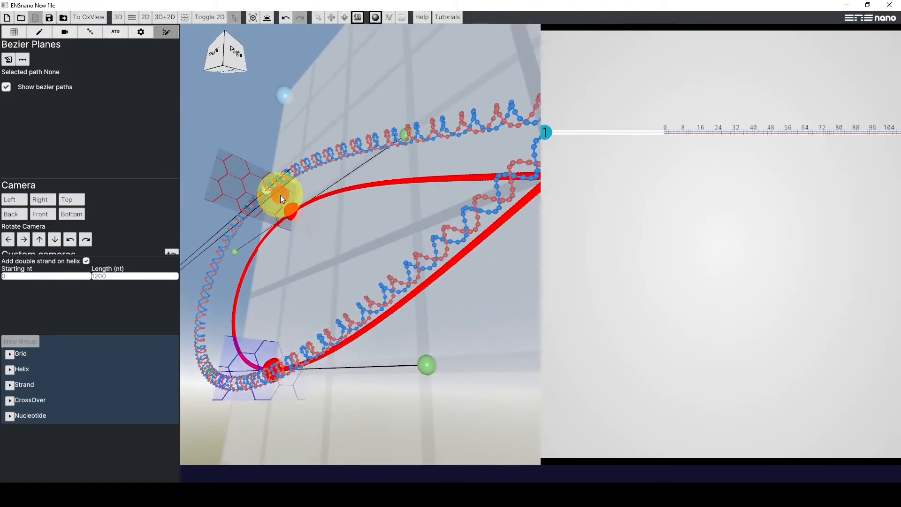
left_click(280, 206)
left_click(280, 207)
left_click(266, 211)
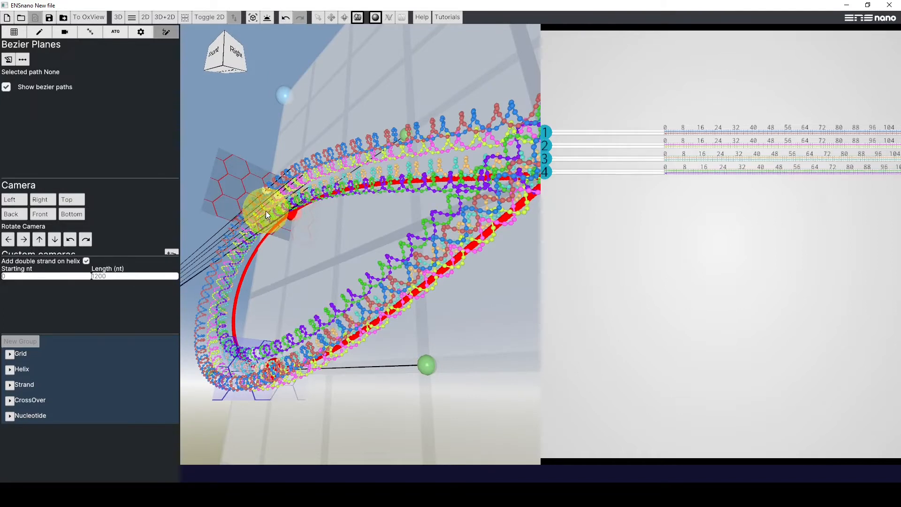
left_click(264, 212)
right_click_drag(263, 214, 323, 278)
left_click(260, 210)
scroll(367, 264, "down", 8)
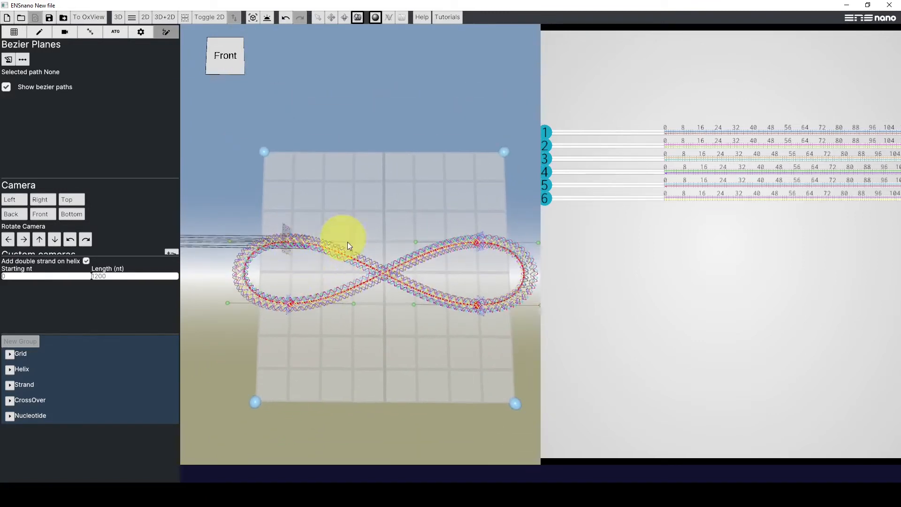
- Enlarge the Bezier plane by pulling its lower-left corner outward, stretching the helix bundle along with the path
left_click(317, 17)
left_click(361, 289)
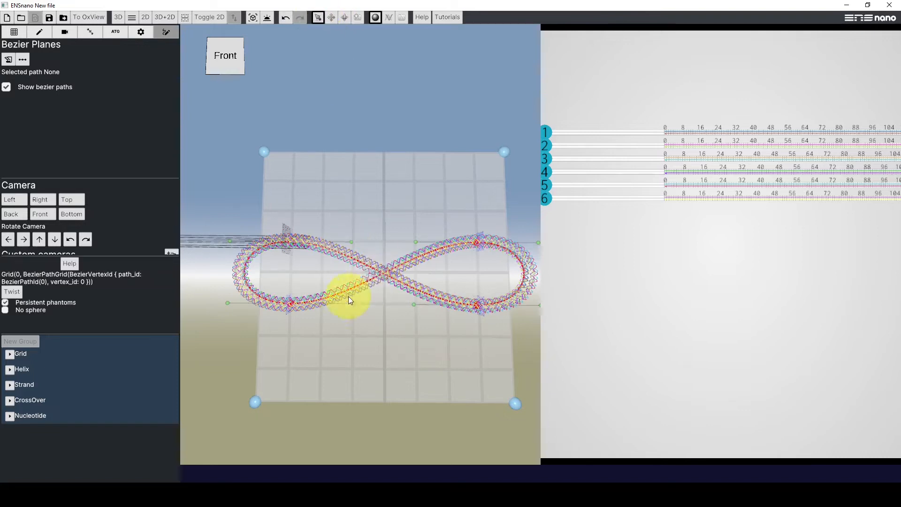
right_click_drag(298, 359, 317, 369)
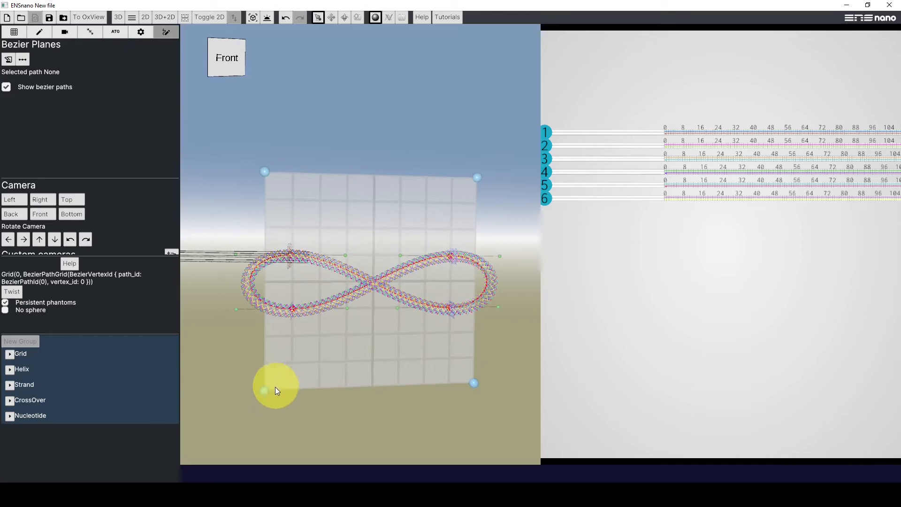
left_click_drag(262, 392, 218, 417)
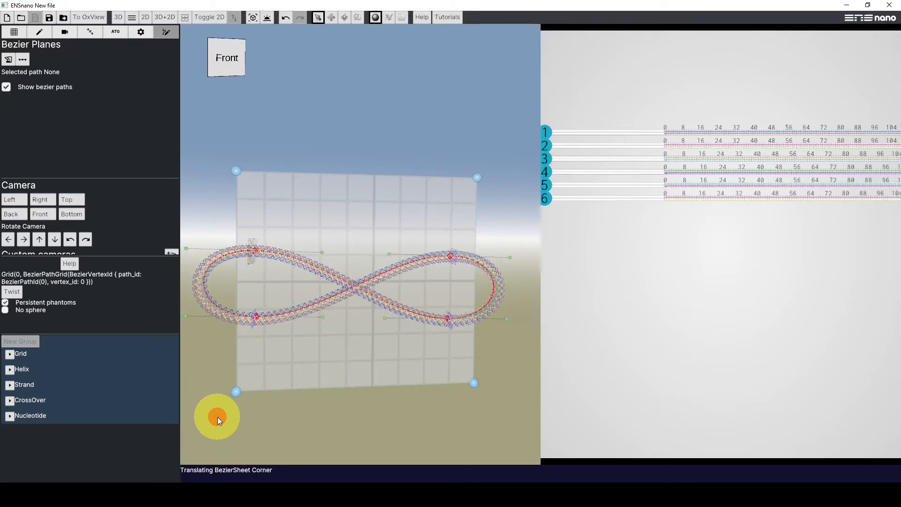
- Translate the honeycomb grid at the path's upper-right vertex by about 8.29 along z, out of the Bezier plane
right_click_drag(226, 370, 235, 345)
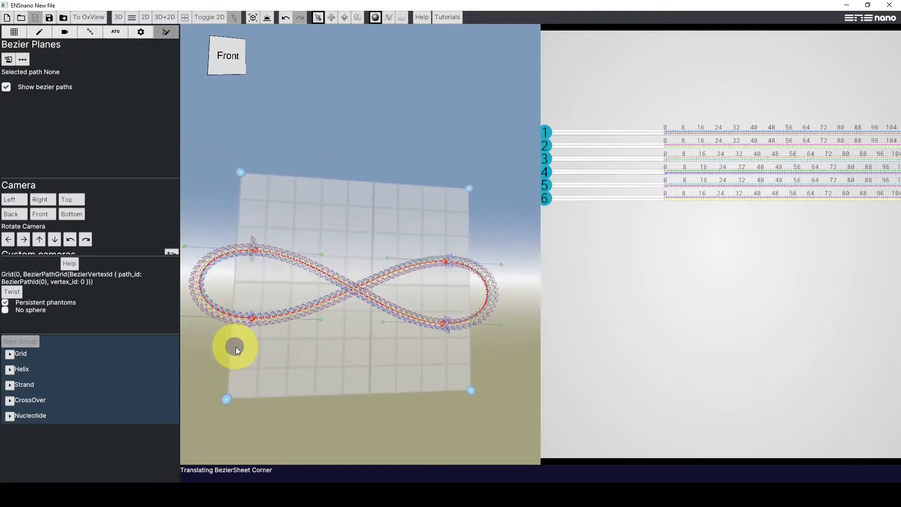
right_click_drag(319, 325, 362, 307)
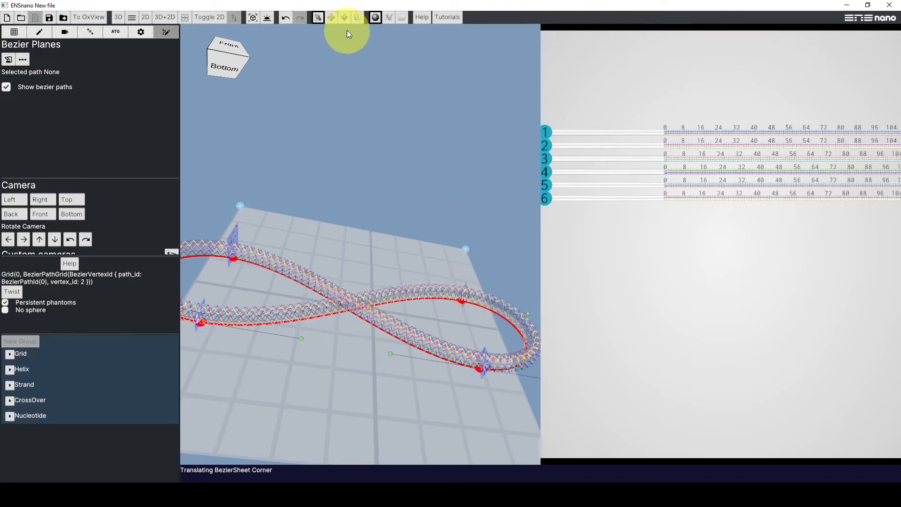
left_click(331, 20)
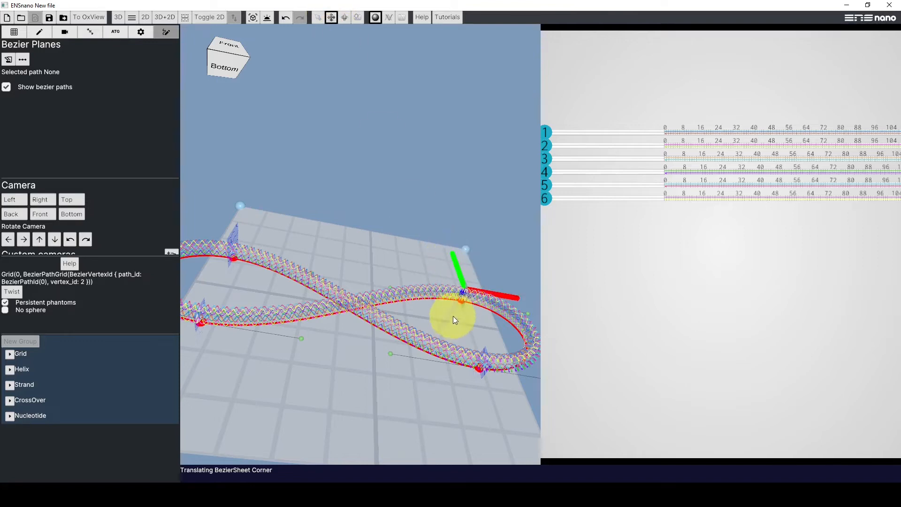
left_click_drag(451, 313, 456, 301)
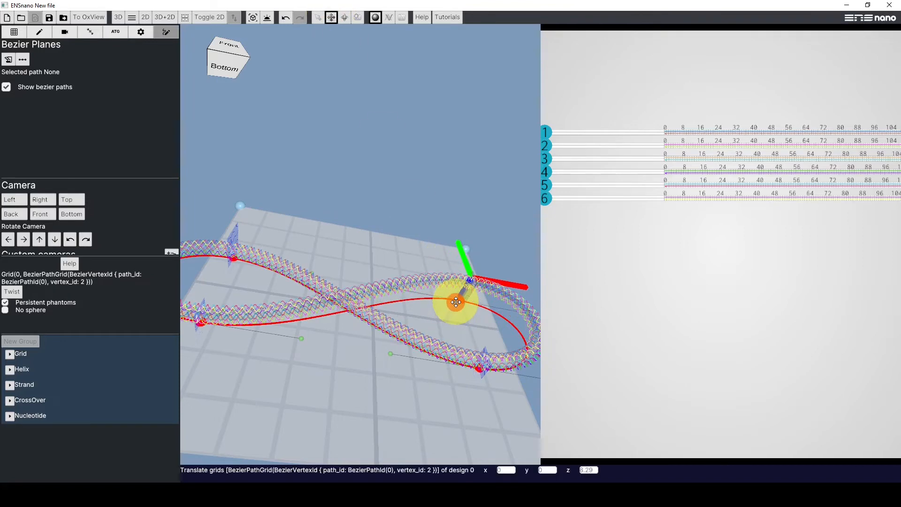
- Translate the grid at the path's lower-right vertex along z, first by about -4.1 and again by about 2.36
right_click_drag(381, 359, 389, 267)
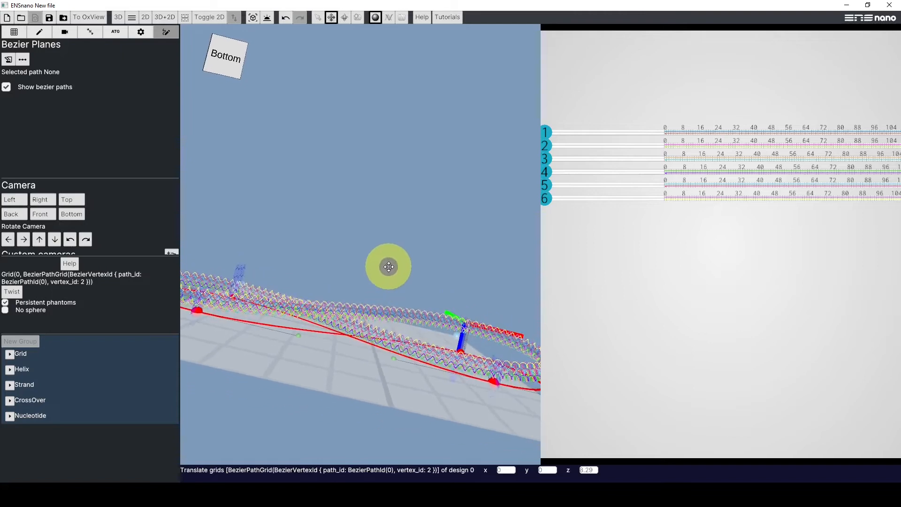
right_click_drag(445, 440, 448, 433)
left_click(502, 369)
left_click_drag(502, 367, 384, 373)
right_click_drag(280, 327, 477, 367)
scroll(350, 328, "up", 8)
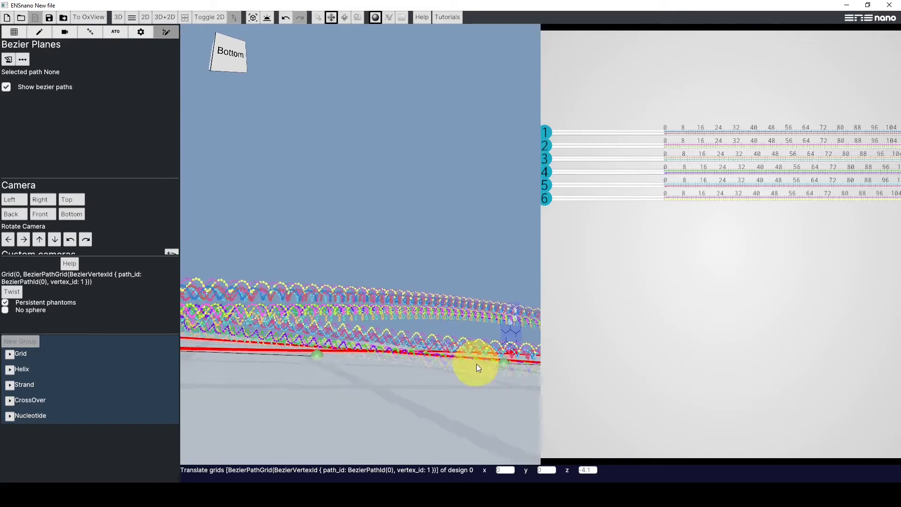
scroll(376, 328, "down", 5)
left_click_drag(513, 358, 517, 347)
- Stretch the Bezier plane slightly by moving its upper-left corner outward
right_click_drag(382, 338, 349, 351)
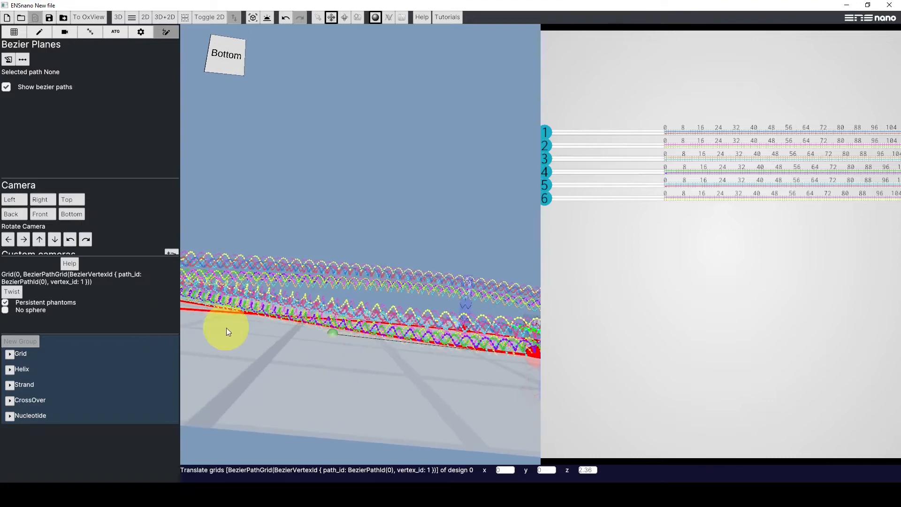
scroll(279, 339, "up", 1)
middle_click_drag(279, 339, 426, 346)
right_click_drag(349, 287, 366, 271)
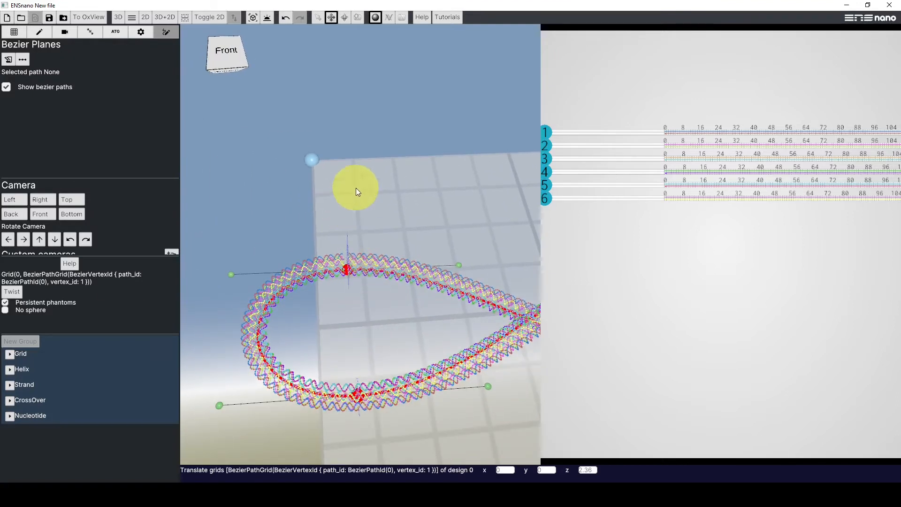
left_click_drag(310, 159, 308, 153)
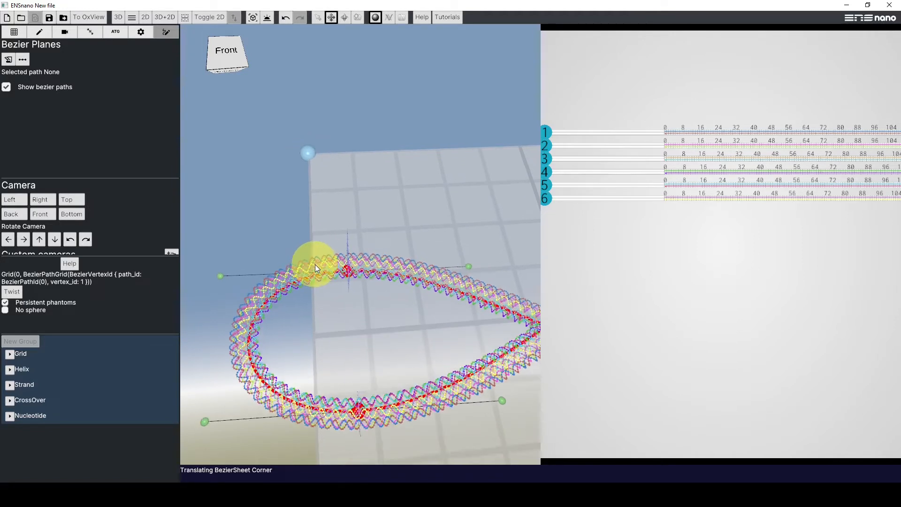
- Examine the helix bundle up close around the grid at the path's upper-left vertex
scroll(315, 265, "up", 3)
right_click_drag(313, 277, 294, 192)
scroll(321, 287, "up", 5)
scroll(320, 287, "up", 4)
scroll(320, 287, "down", 2)
left_click_drag(310, 107, 311, 108)
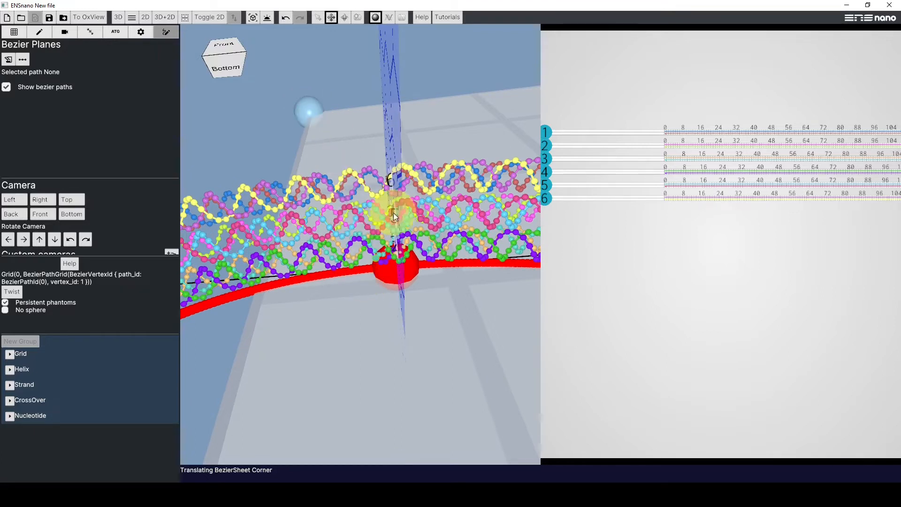
mouse_move(448, 269)
right_mouse_down()
mouse_move(429, 275)
mouse_move(440, 284)
right_mouse_up()
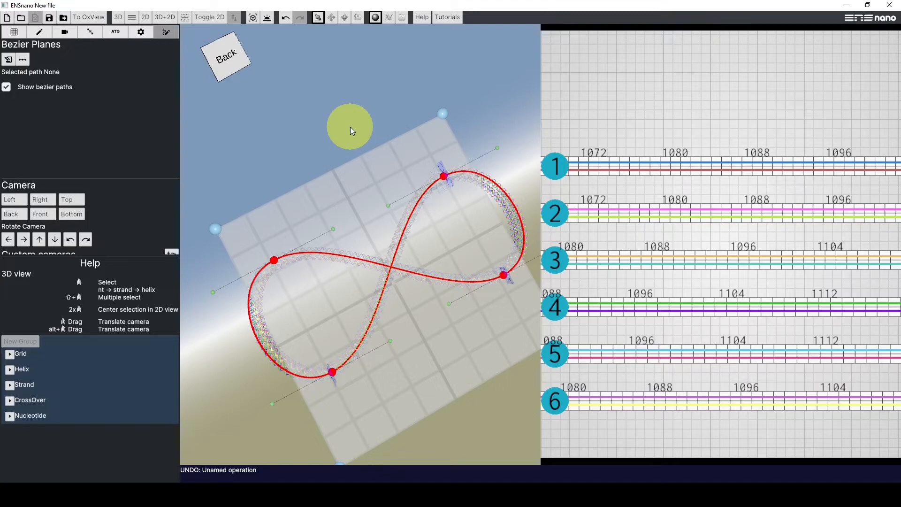
- Select the cyclic path and extend it with a fifth vertex outside the loop near the plane's edge
left_click(442, 175)
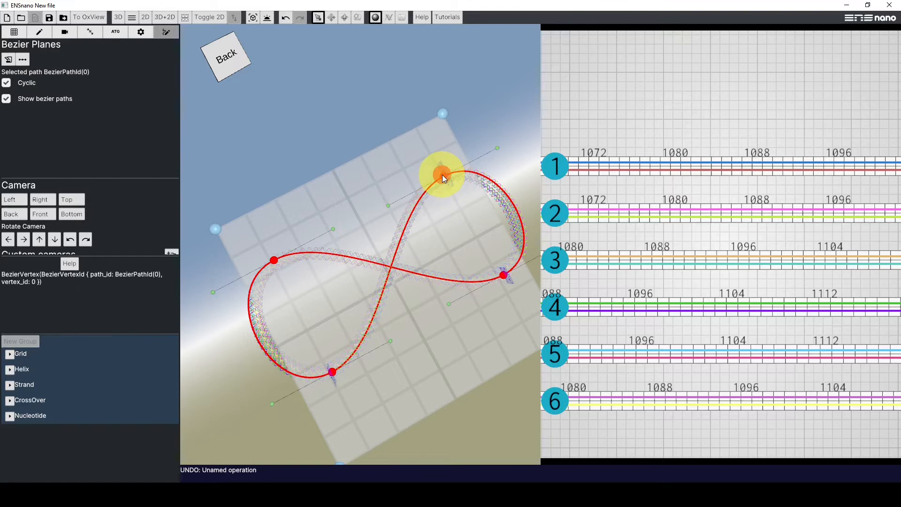
left_click(25, 62)
left_click_drag(486, 221, 209, 368)
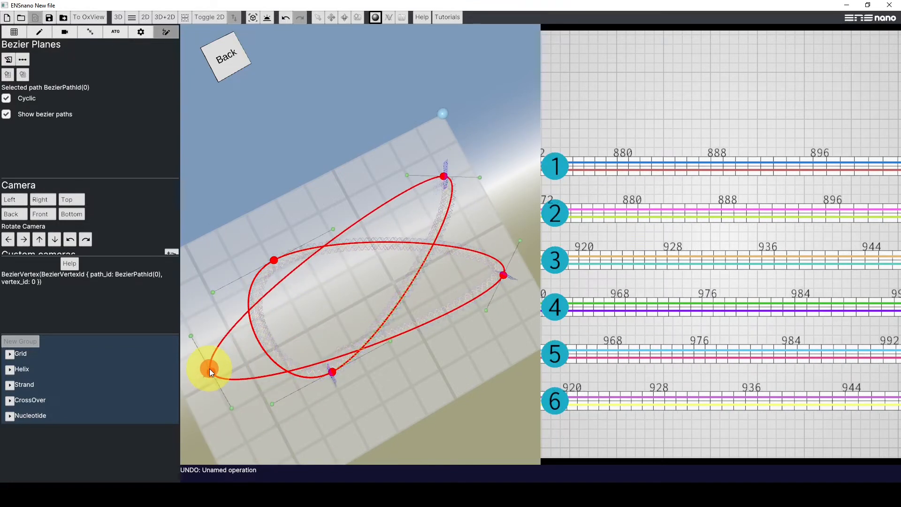
left_click(321, 20)
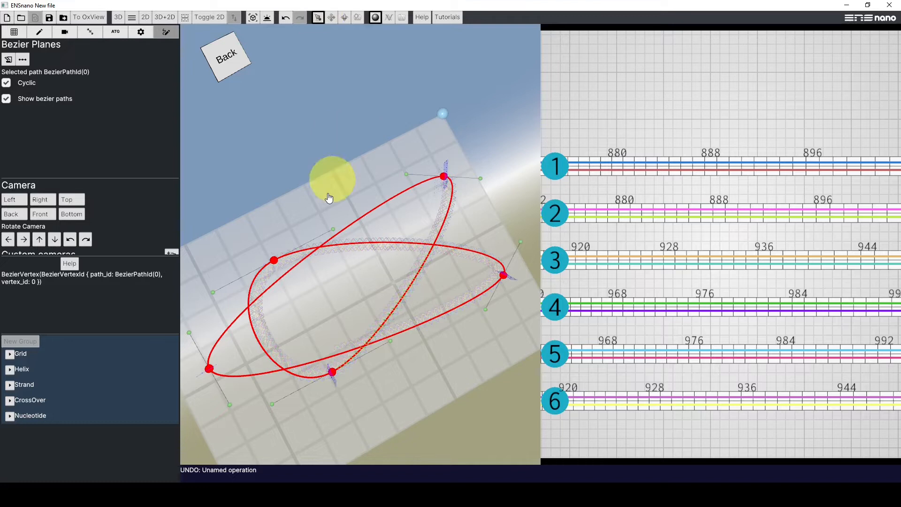
- Reposition the path's four original vertices to reshape the curve into a rounded five-pointed star
middle_click_drag(303, 210, 387, 185)
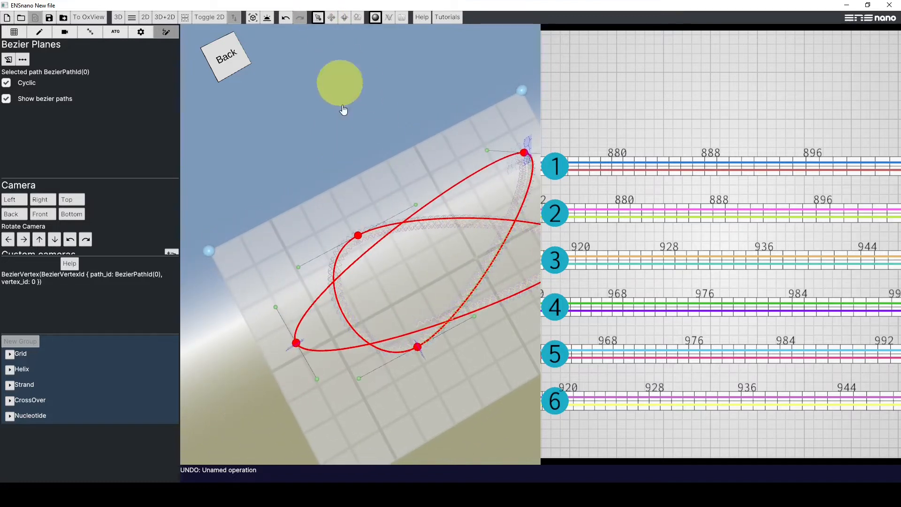
left_click_drag(359, 234, 311, 224)
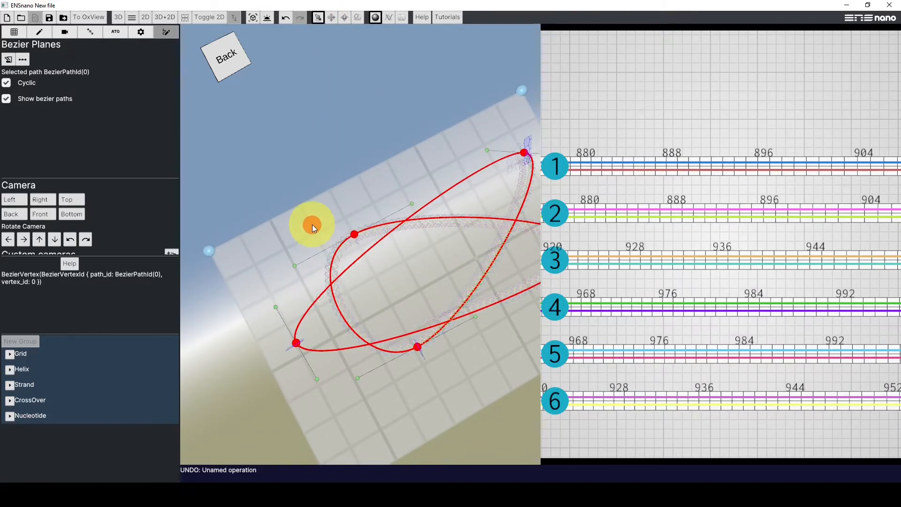
left_click_drag(415, 348, 418, 372)
left_click_drag(480, 159, 440, 168)
middle_click_drag(483, 282, 411, 275)
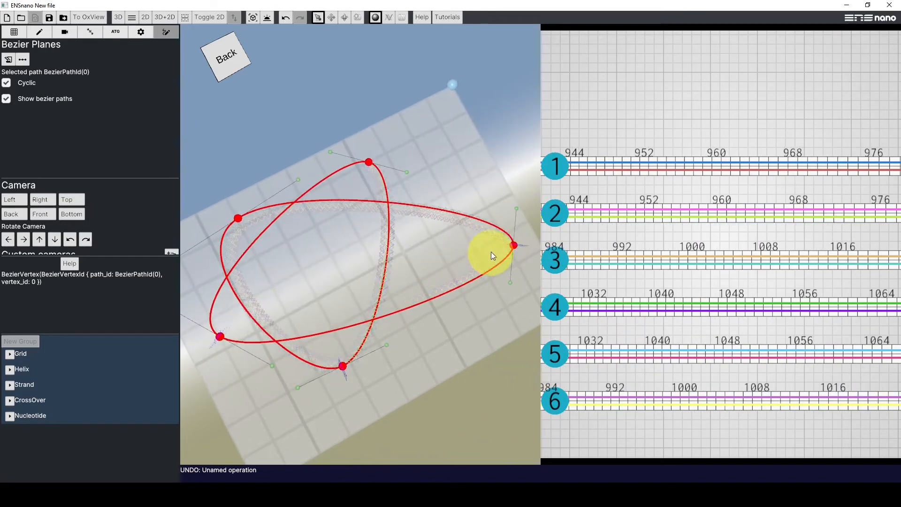
left_click_drag(513, 247, 438, 268)
- Refine the star shape from the front side by moving its lower-right and topmost vertices
right_click_drag(457, 270, 379, 202)
scroll(459, 344, "up", 2)
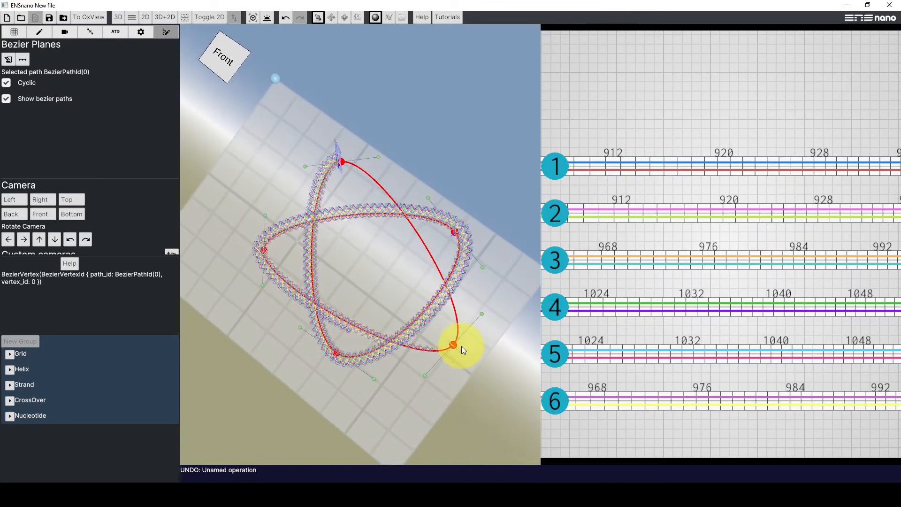
left_click_drag(453, 344, 474, 318)
right_click_drag(374, 191, 362, 190)
mouse_move(347, 163)
left_mouse_down()
mouse_move(366, 153)
mouse_move(336, 163)
left_mouse_up()
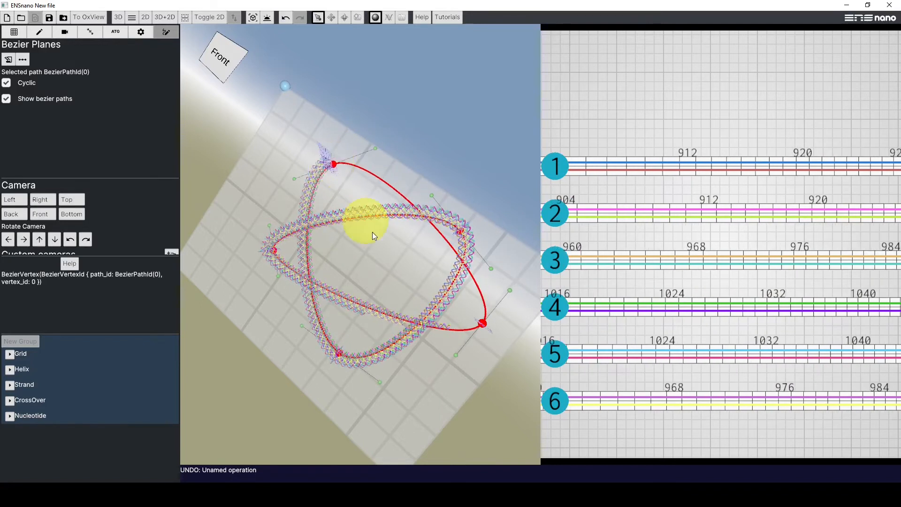
right_click_drag(364, 256, 346, 269)
scroll(343, 276, "up", 3)
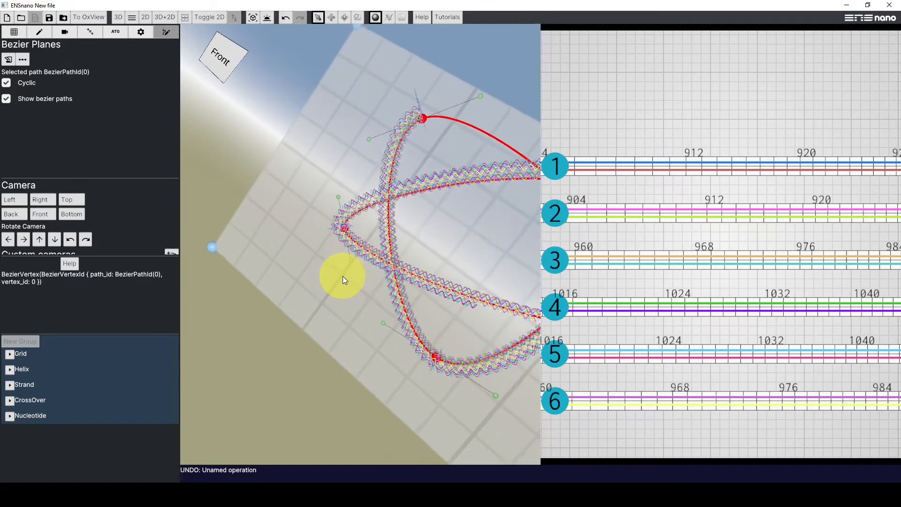
- Lengthen both tangent handles of the star's leftmost vertex to broaden that tip of the Bezier path
left_click_drag(351, 259, 352, 286)
left_click_drag(341, 186, 340, 148)
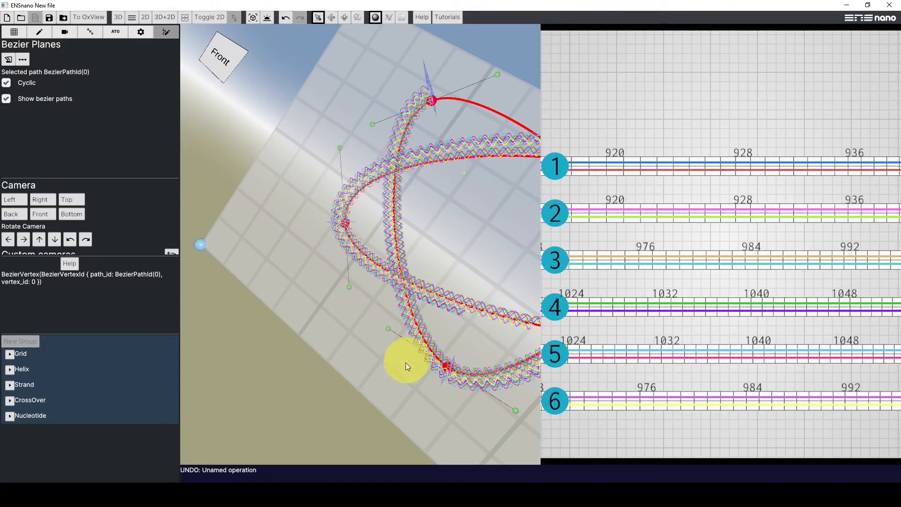
scroll(407, 361, "down", 1)
middle_click_drag(407, 407, 230, 359)
scroll(380, 241, "down", 2)
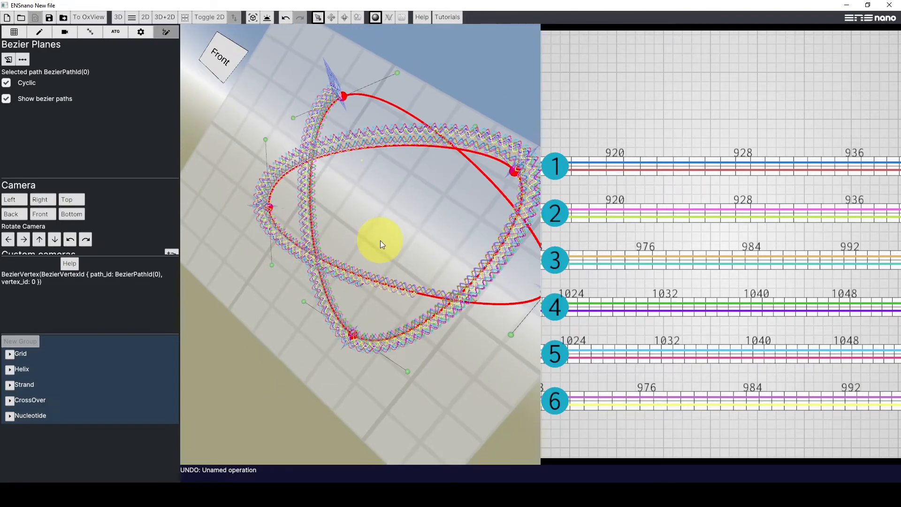
scroll(364, 255, "down", 4)
left_click_drag(348, 306, 303, 126)
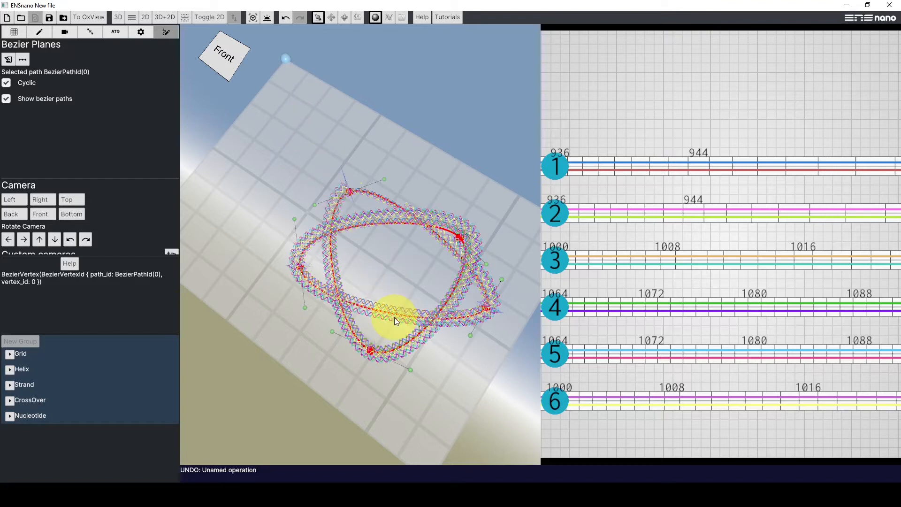
- Select the forward nucleotide at position 944 on helix 2 in the strand diagram and examine it in the 3D view
scroll(666, 248, "down", 3)
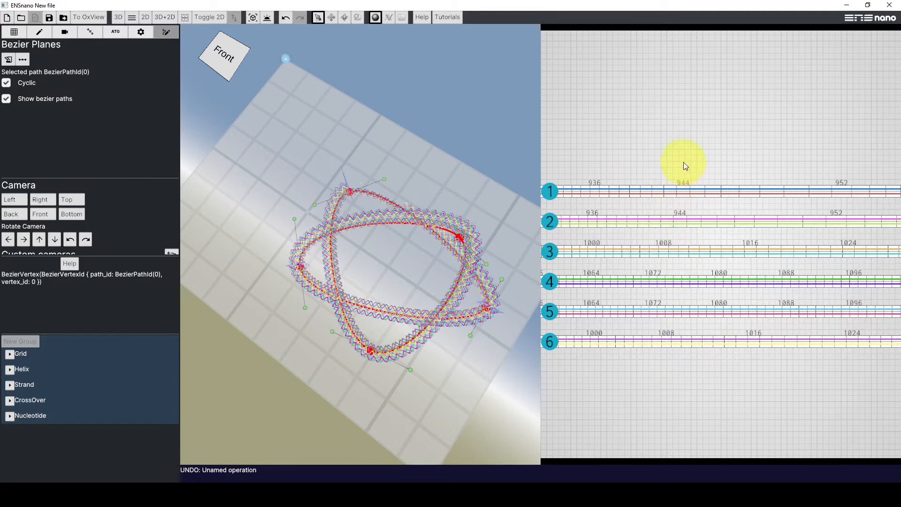
left_click(677, 217)
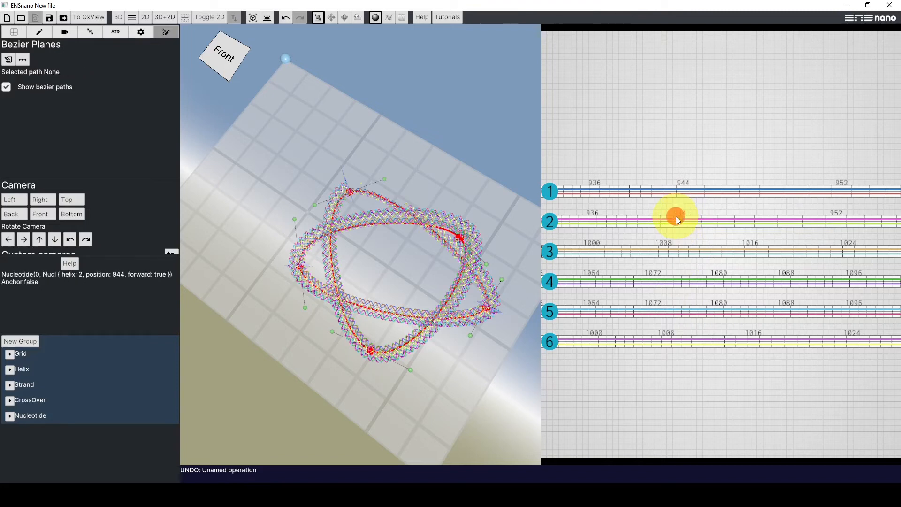
double_click(677, 216)
right_click_drag(399, 304, 260, 266)
right_click_drag(335, 246, 400, 207)
scroll(391, 240, "down", 6)
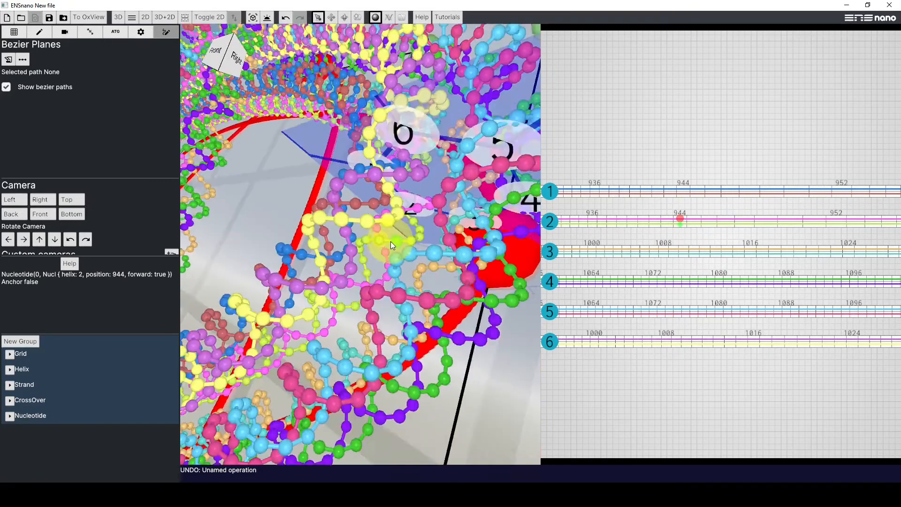
- Locate the nucleotide at position 934 on helix 1's reverse strand in both the 2D and 3D views
right_click_drag(381, 283, 463, 346)
double_click(378, 304)
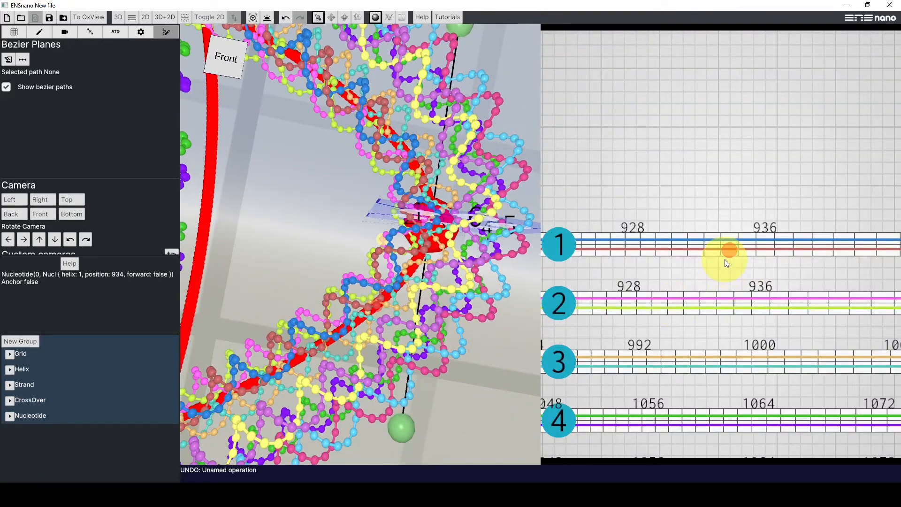
double_click(729, 250)
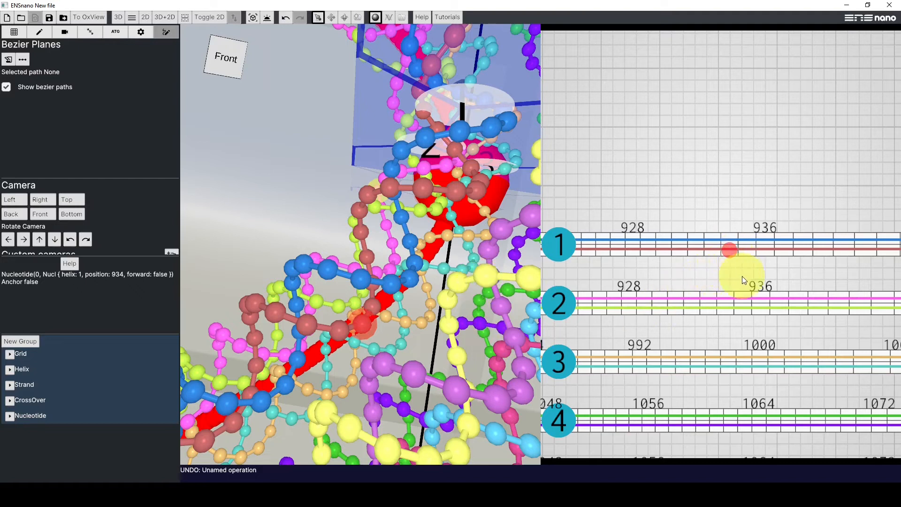
middle_click_drag(737, 276, 734, 275)
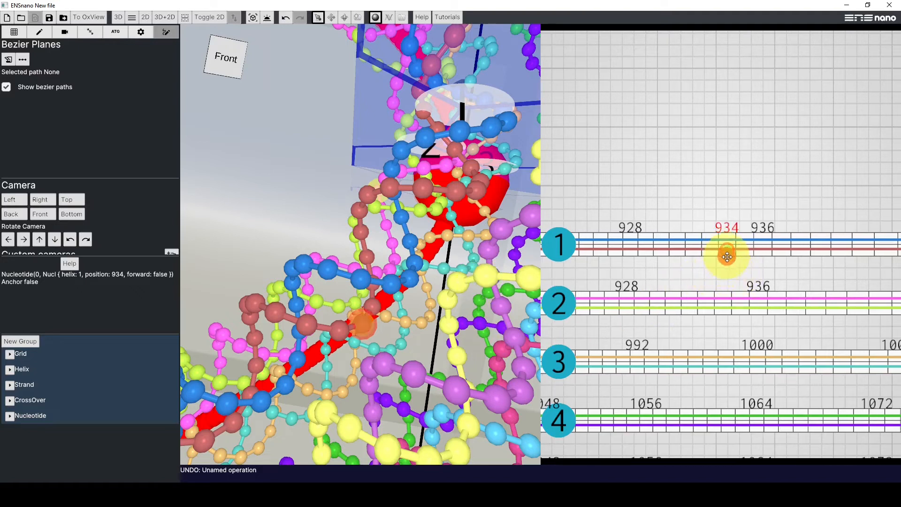
left_click(726, 252)
scroll(539, 371, "down", 3)
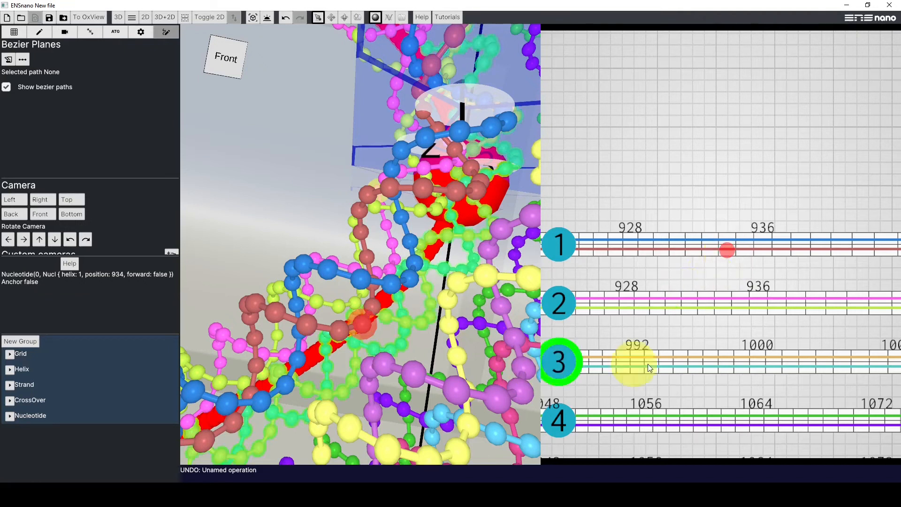
- Create a crossover in the 3D view from helix 1 position 934 to helix 6 position 999
scroll(647, 364, "down", 4)
scroll(663, 361, "up", 1)
mouse_move(401, 326)
right_mouse_down()
mouse_move(398, 317)
mouse_move(401, 327)
right_mouse_up()
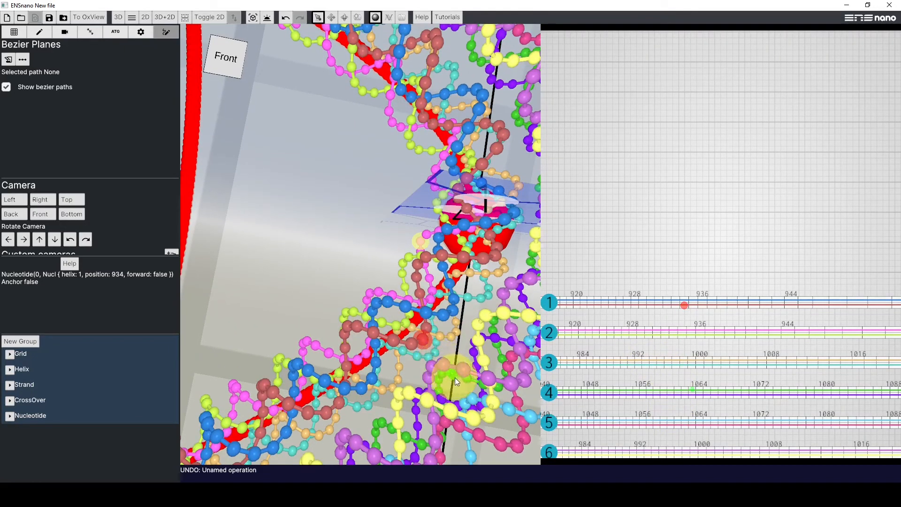
left_click_drag(425, 340, 443, 364)
double_click(441, 363)
- Shift the crossover between helices 1 and 6 by one nucleotide to position 933 on helix 1
scroll(714, 292, "down", 2)
middle_click_drag(714, 298, 705, 342)
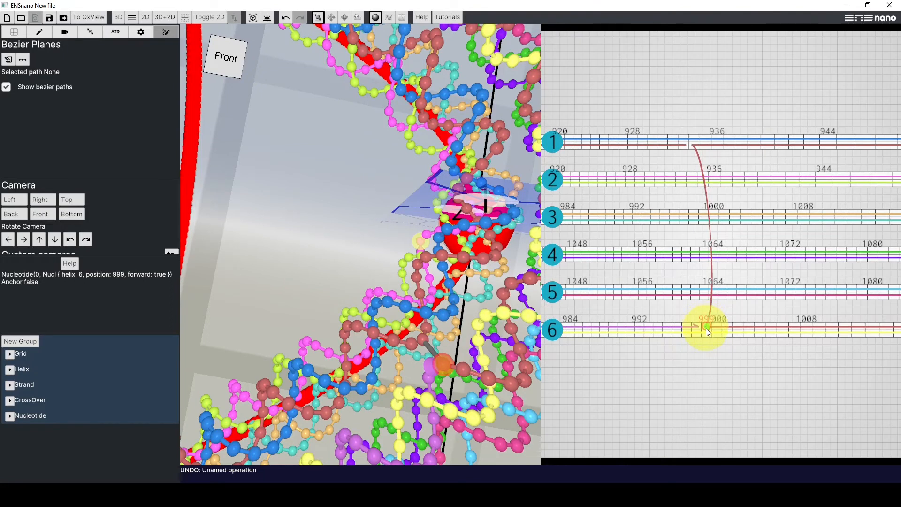
mouse_move(696, 145)
left_mouse_down()
mouse_move(704, 325)
mouse_move(697, 325)
mouse_move(706, 146)
mouse_move(682, 146)
left_mouse_up()
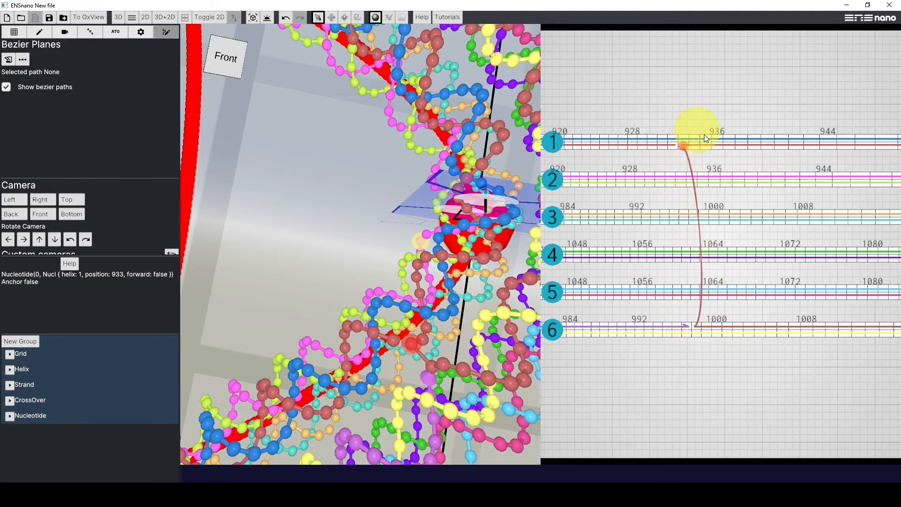
mouse_move(697, 325)
left_mouse_down()
mouse_move(681, 323)
mouse_move(696, 325)
left_mouse_up()
- Create a crossover from helix 3 position 568 to helix 4 position 609 in the strand diagram and view it in 3D
scroll(690, 247, "down", 6)
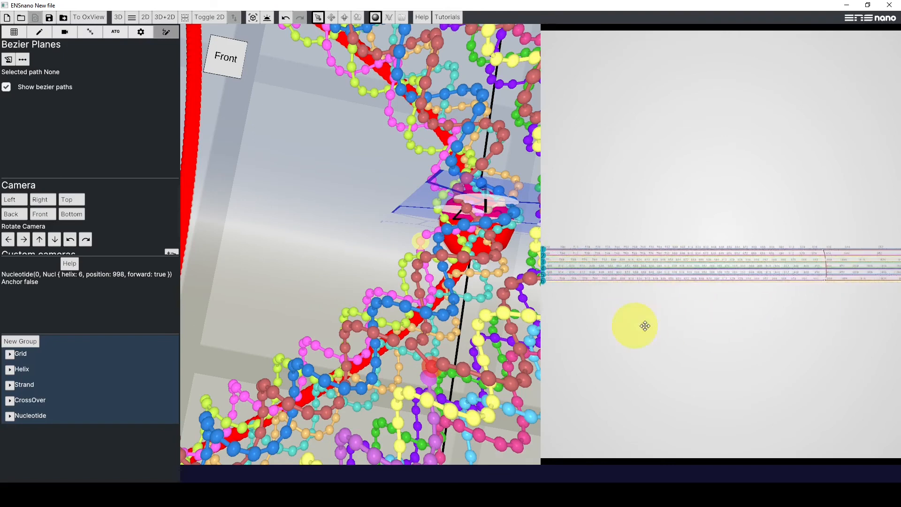
scroll(705, 289, "up", 6)
scroll(705, 289, "up", 4)
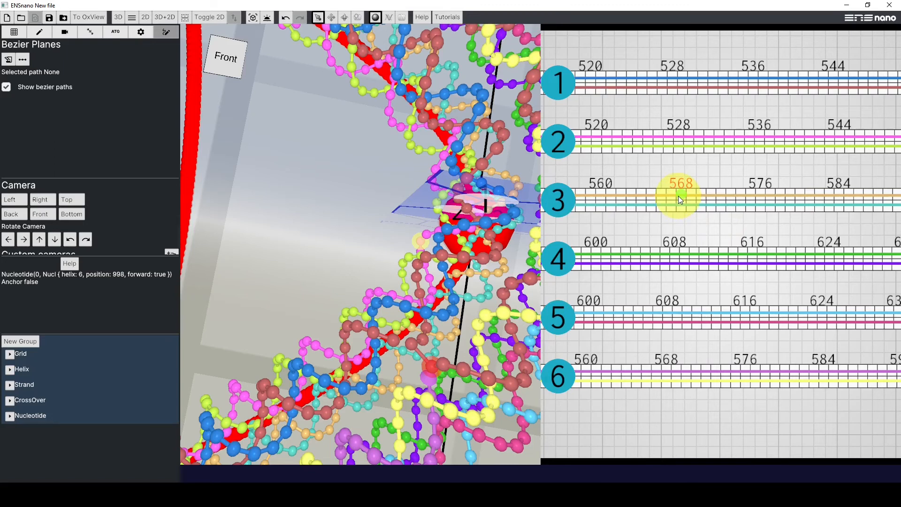
left_click_drag(680, 197, 678, 263)
left_click_drag(682, 195, 681, 265)
right_click_drag(342, 308, 327, 274)
right_click_drag(296, 203, 559, 141)
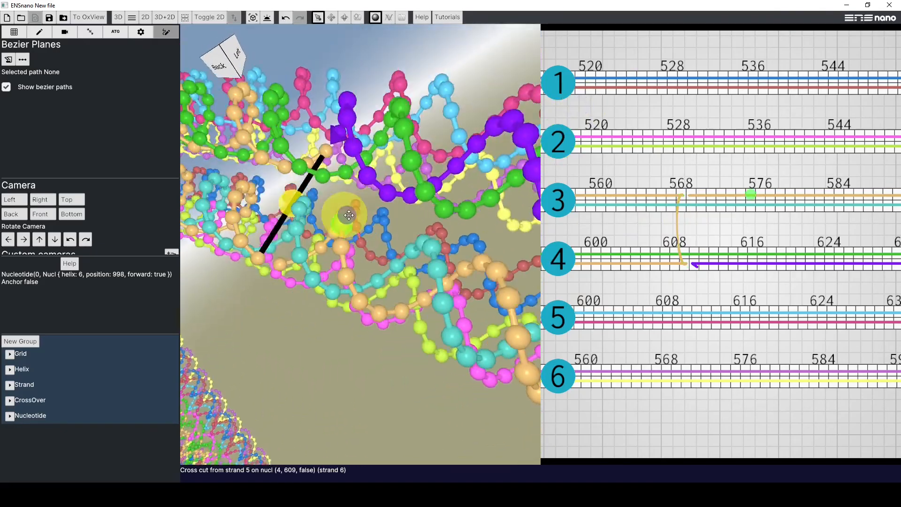
right_click_drag(349, 216, 385, 212)
- Move the crossover between helices 3 and 4 to position 565 on helix 3 and inspect it up close in 3D
left_click_drag(685, 265, 650, 193)
scroll(391, 357, "up", 3)
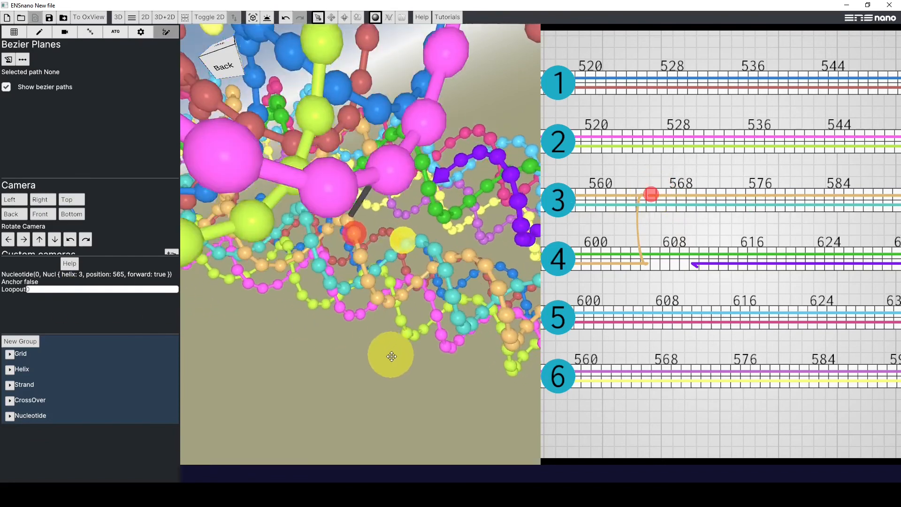
right_click_drag(392, 357, 359, 303)
scroll(365, 249, "up", 5)
scroll(365, 249, "down", 2)
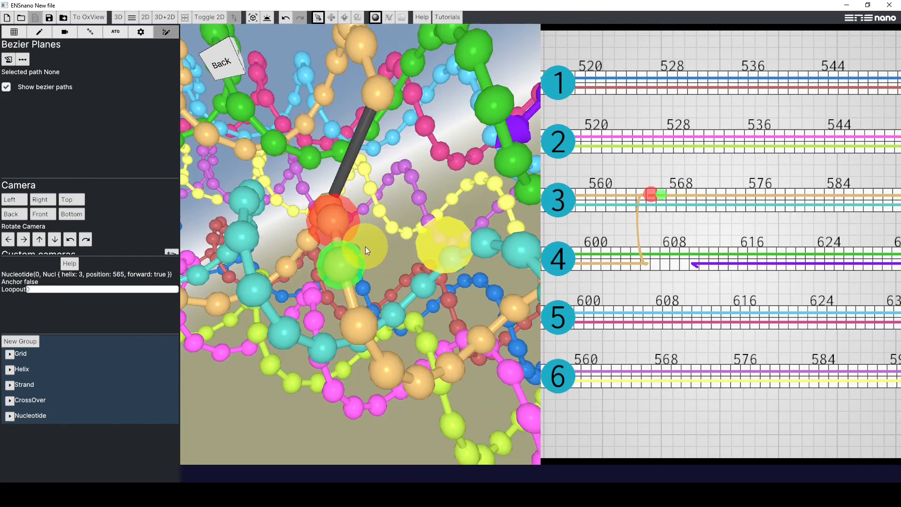
right_click_drag(348, 162, 377, 210)
right_click_drag(386, 283, 375, 258)
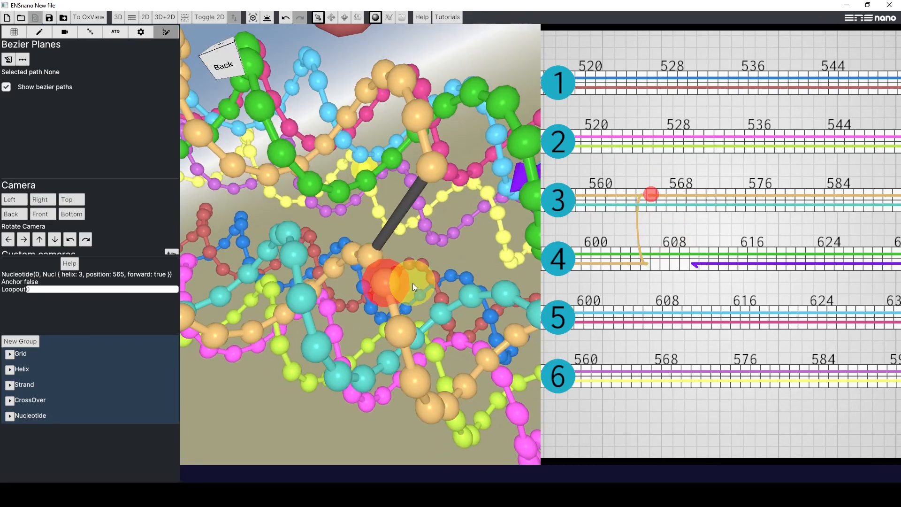